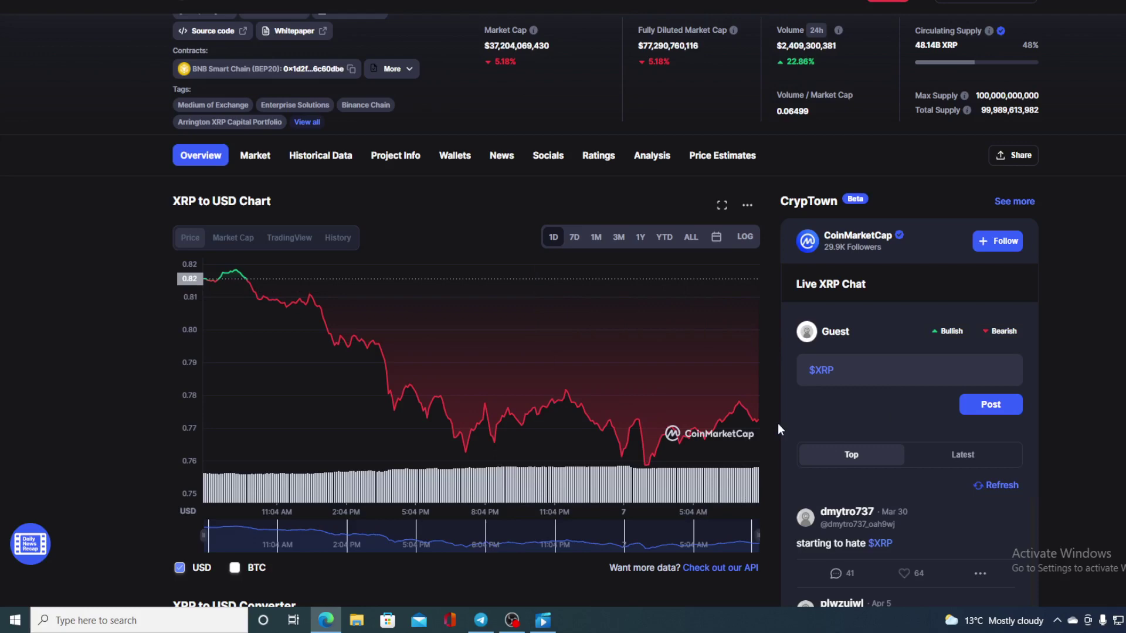
scroll(777, 427, up, 2)
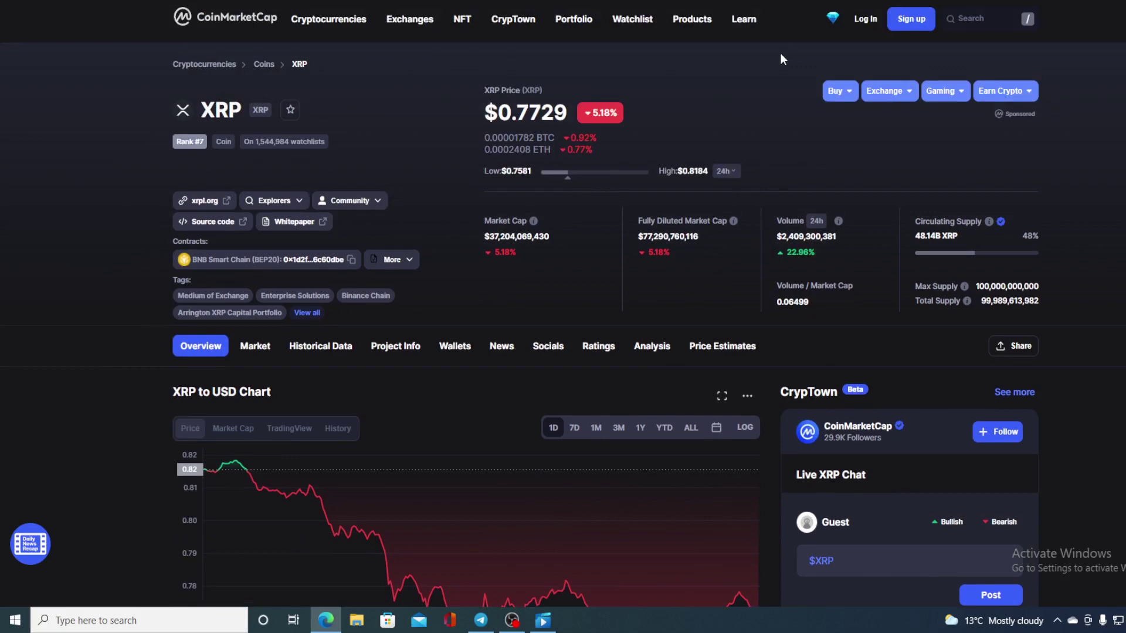
scroll(773, 77, down, 2)
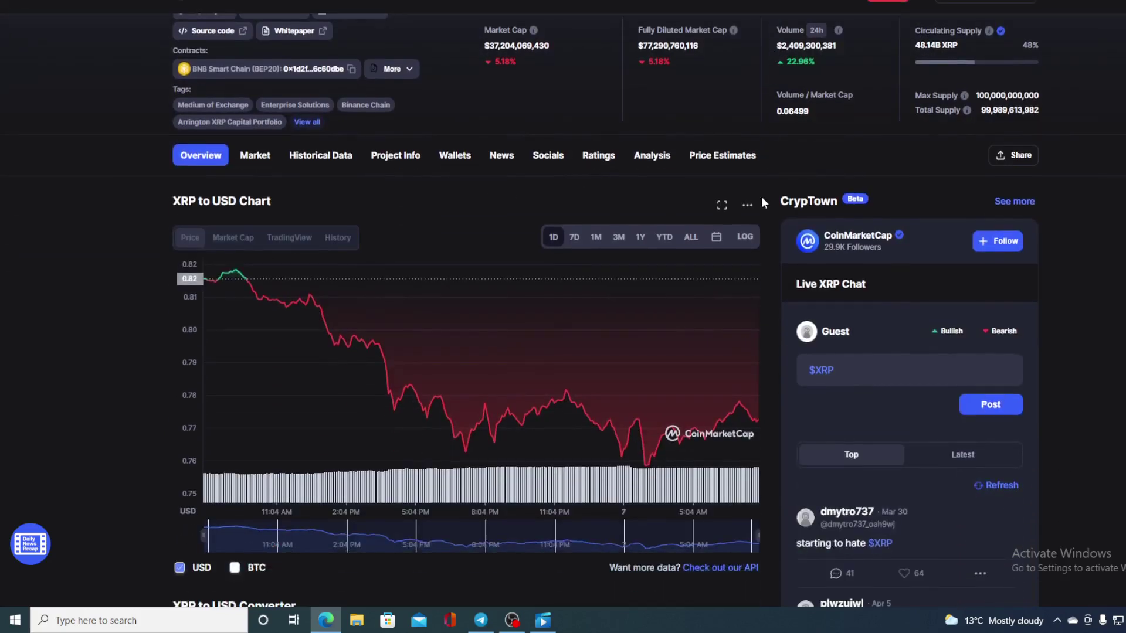
mouse_move(759, 423)
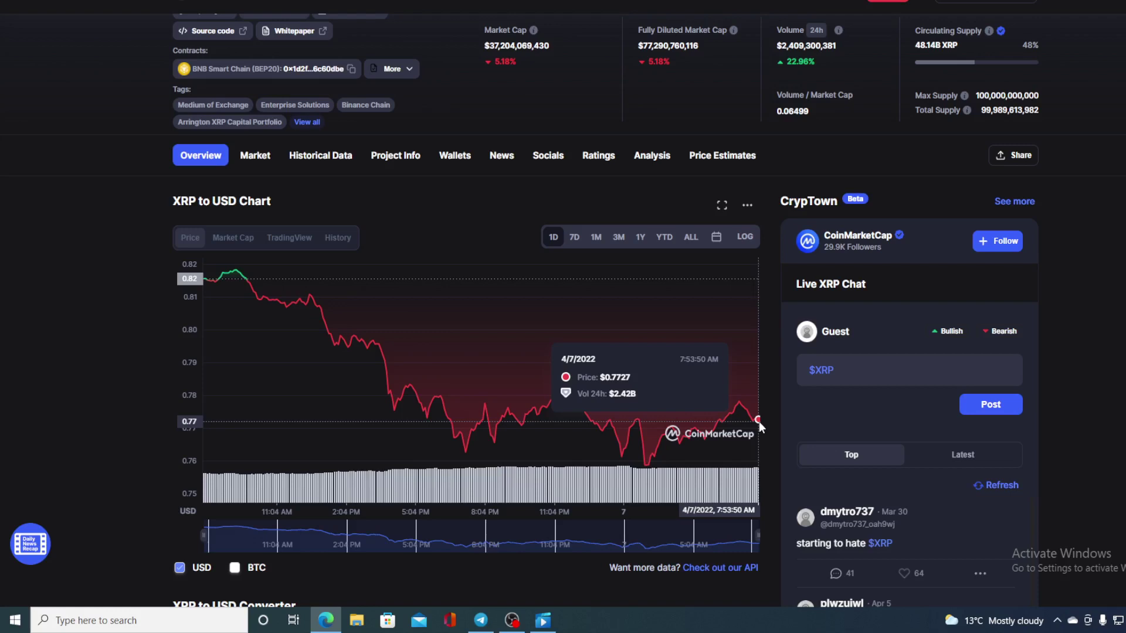
scroll(766, 411, up, 3)
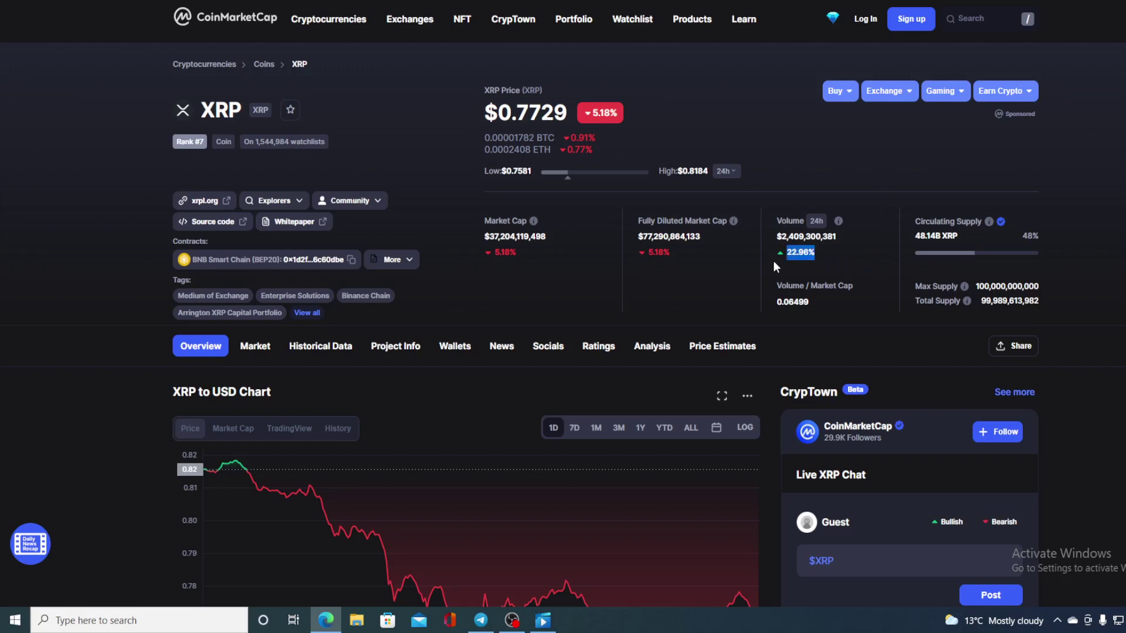
- Highlight the 24-hour trading volume figures on CoinMarketCap's price list
drag(793, 262, 713, 272)
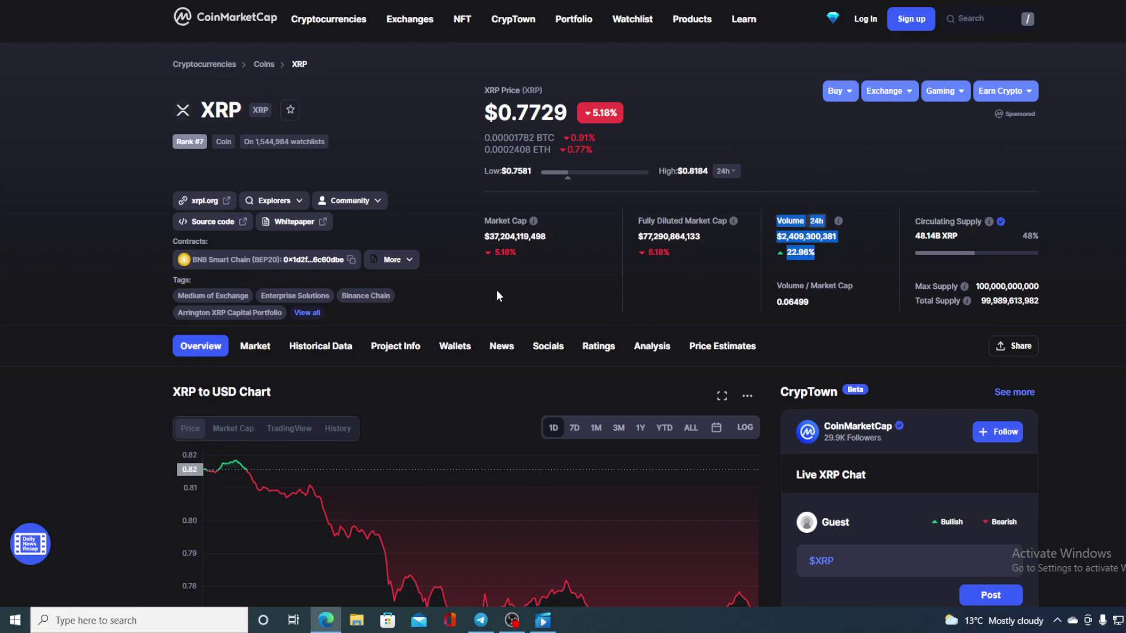
scroll(444, 288, down, 3)
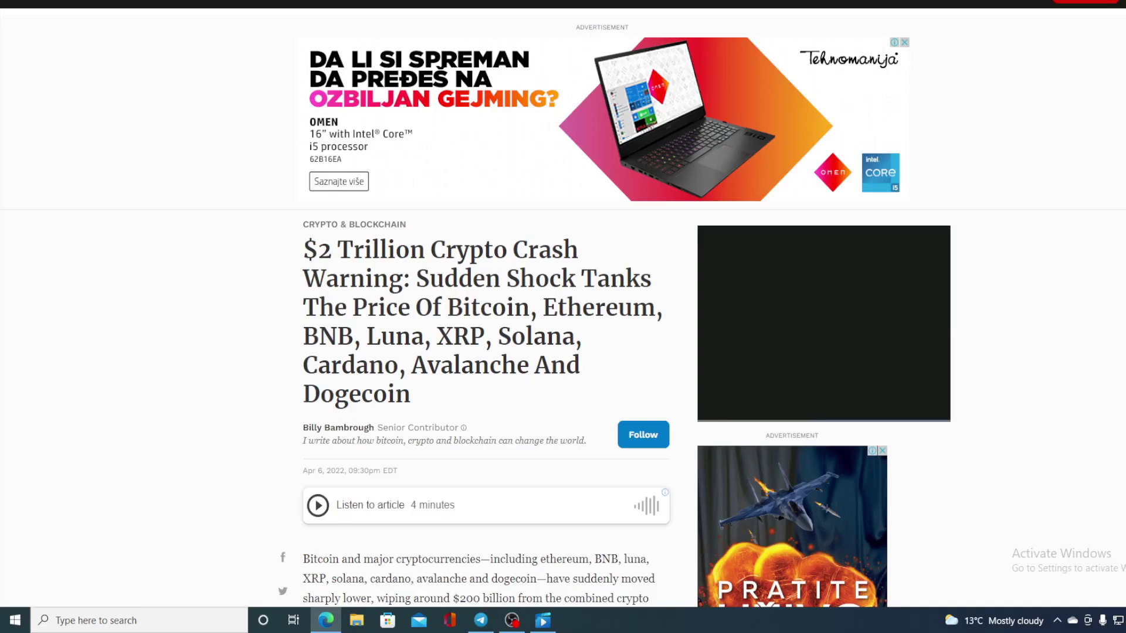
scroll(235, 424, down, 1)
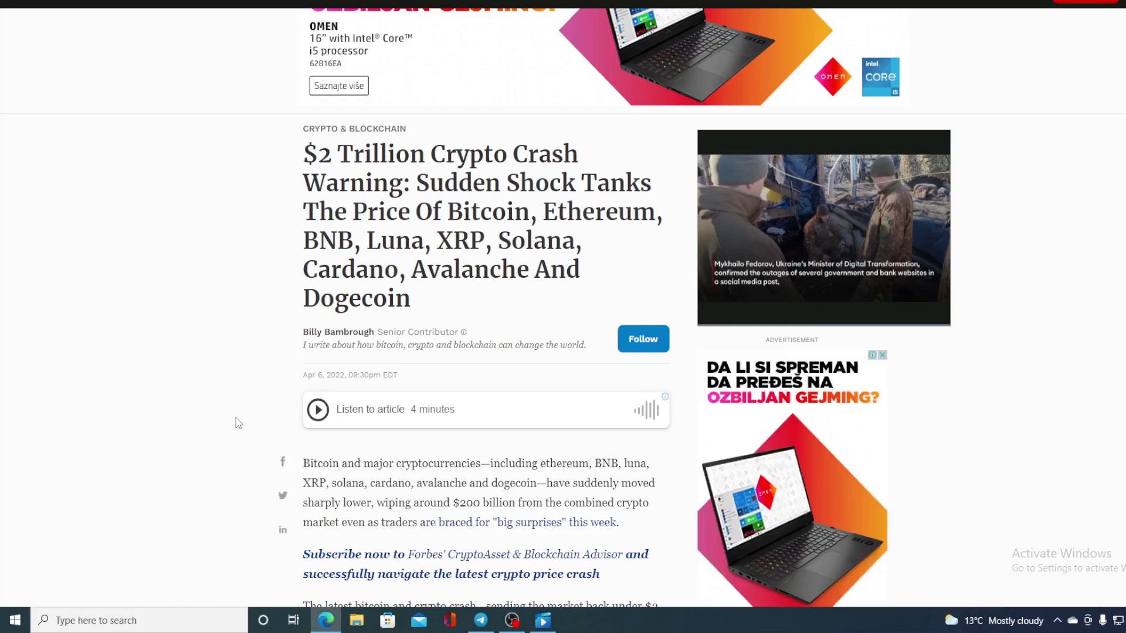
scroll(236, 424, down, 1)
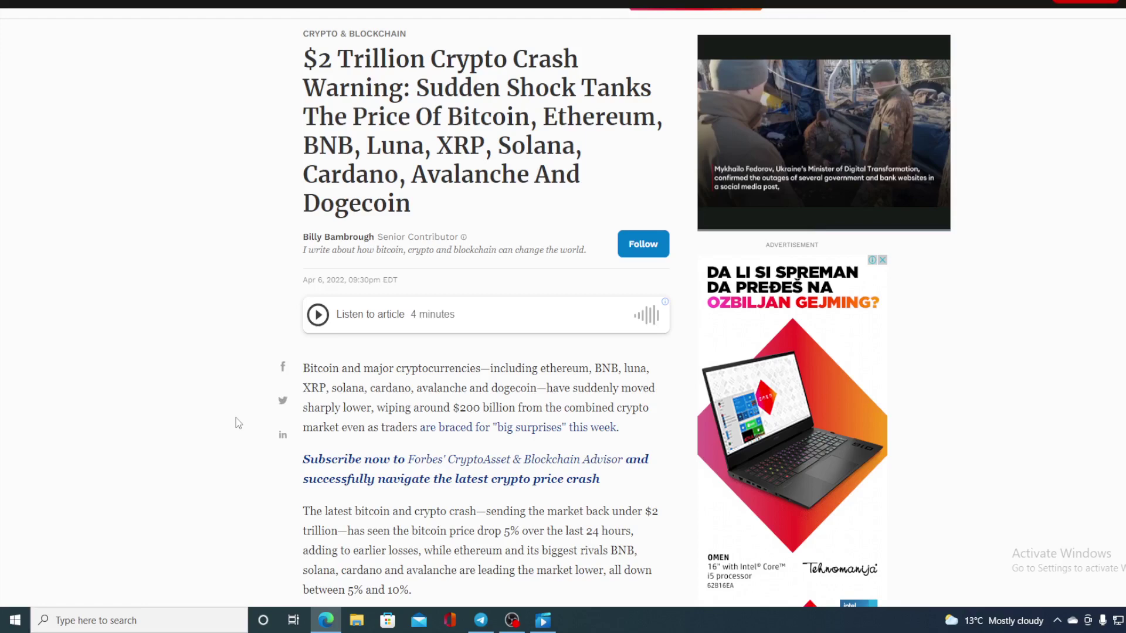
scroll(236, 419, down, 2)
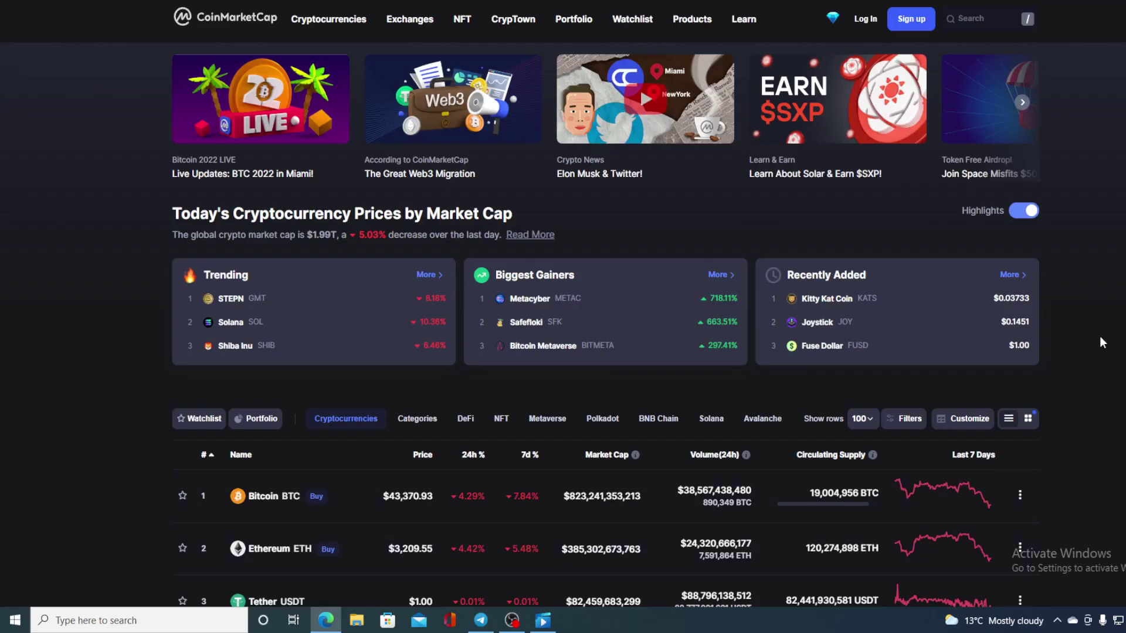
scroll(1100, 341, down, 2)
scroll(1100, 343, down, 1)
scroll(1100, 342, down, 1)
scroll(1100, 342, down, 1)
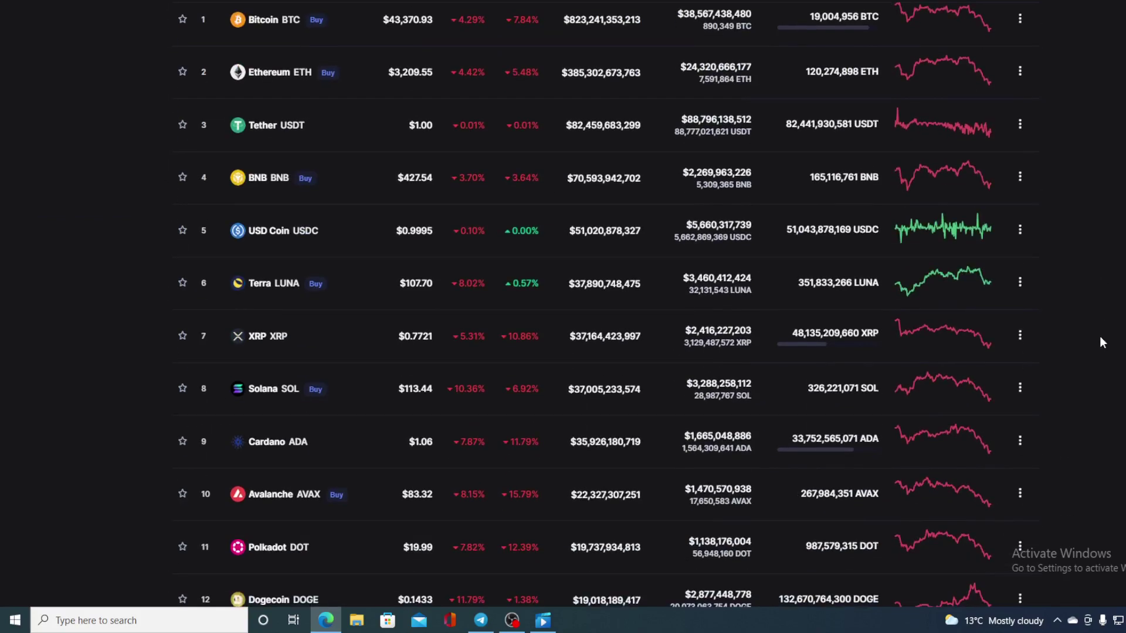
scroll(1100, 342, down, 1)
scroll(1099, 342, down, 1)
scroll(1100, 342, down, 2)
scroll(1099, 342, down, 2)
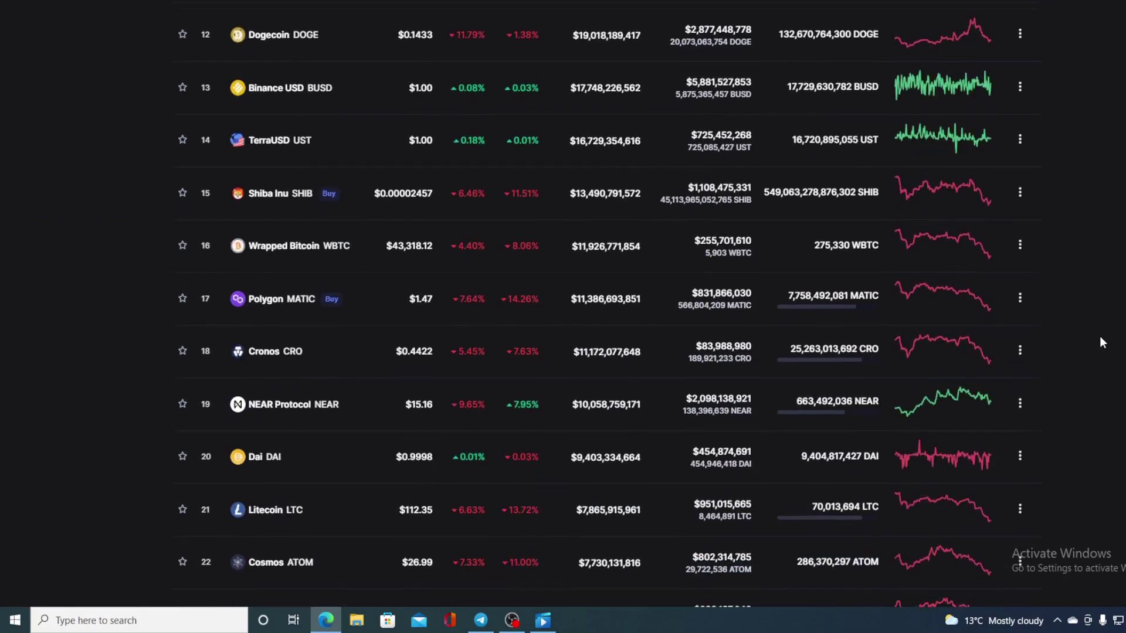
scroll(1099, 343, down, 1)
scroll(1099, 342, down, 2)
scroll(1100, 342, down, 2)
scroll(1100, 342, down, 2)
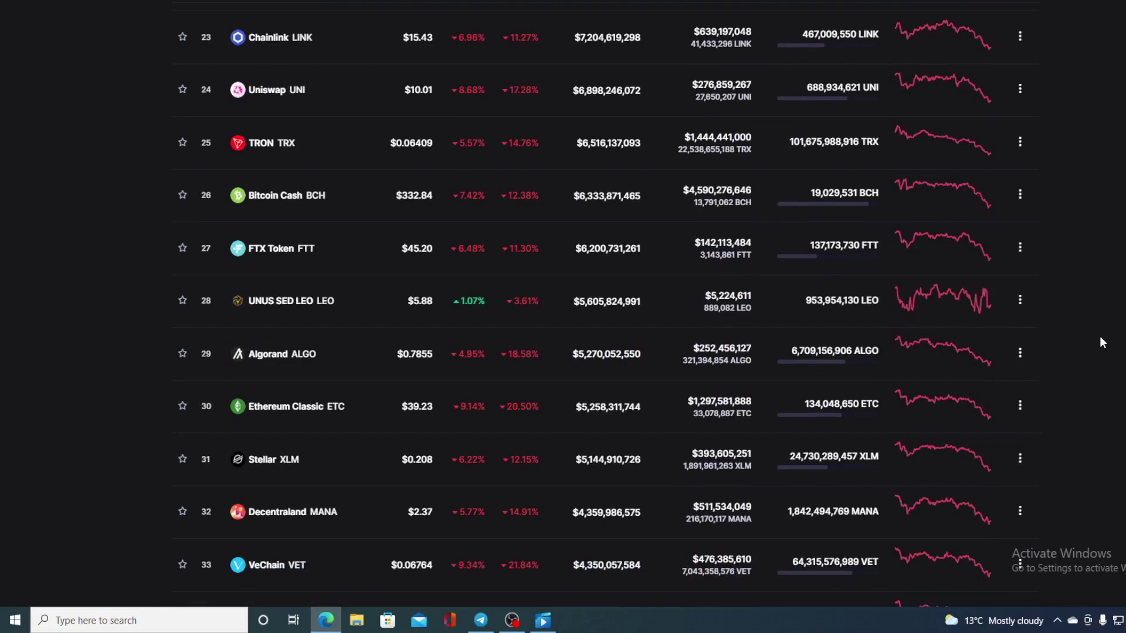
scroll(1100, 342, up, 6)
scroll(1099, 343, up, 6)
scroll(1100, 342, up, 5)
scroll(1100, 342, up, 1)
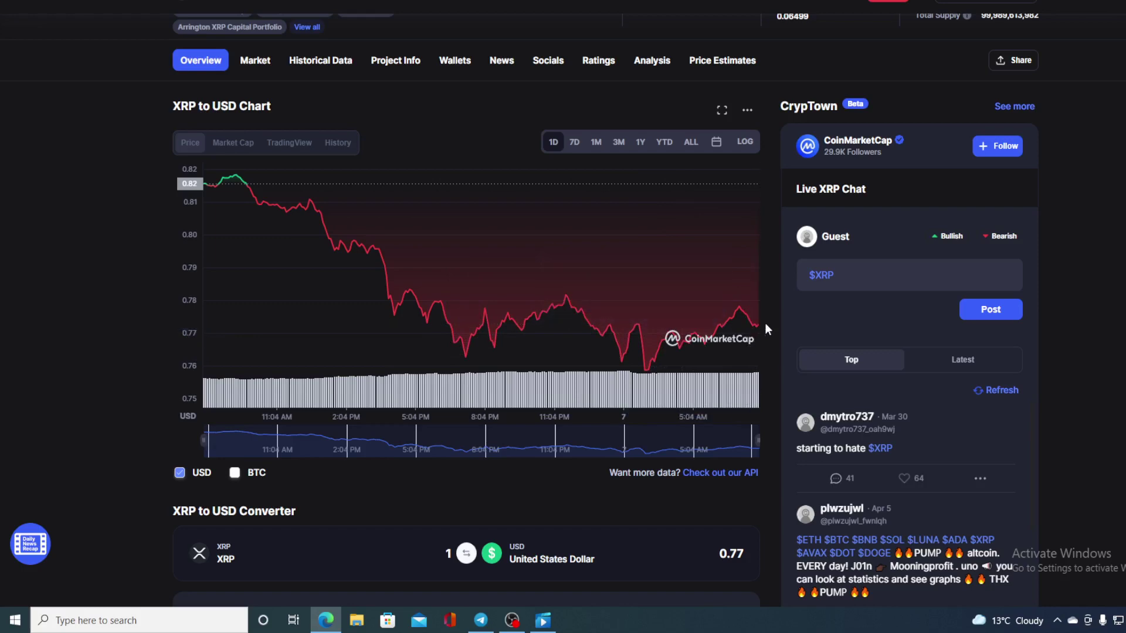
scroll(768, 320, up, 3)
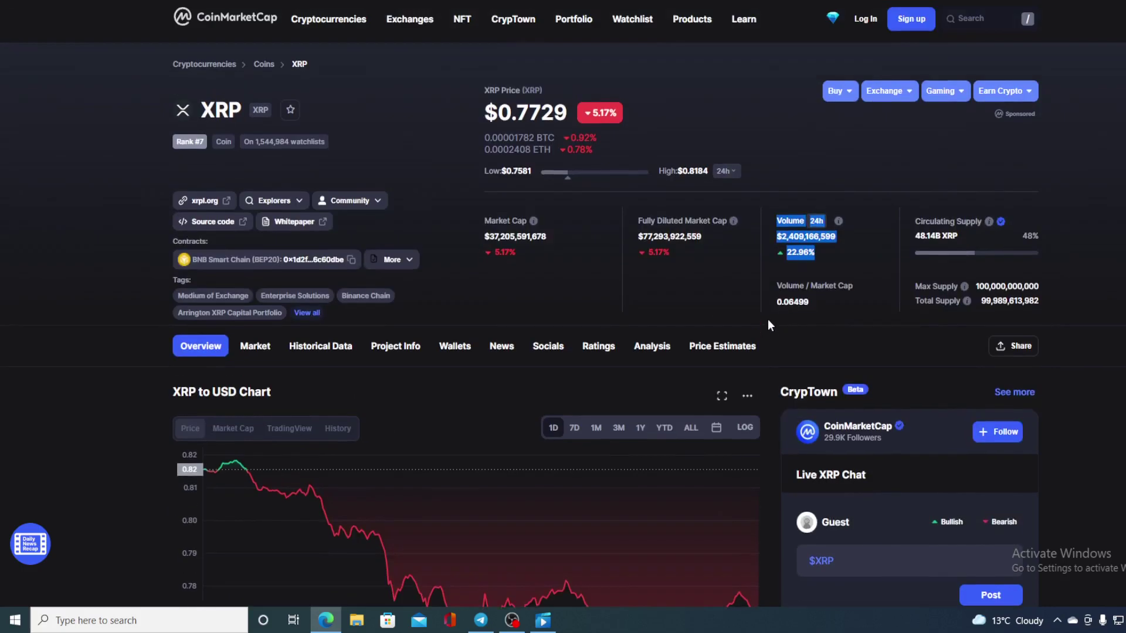
scroll(768, 320, down, 3)
scroll(768, 323, down, 1)
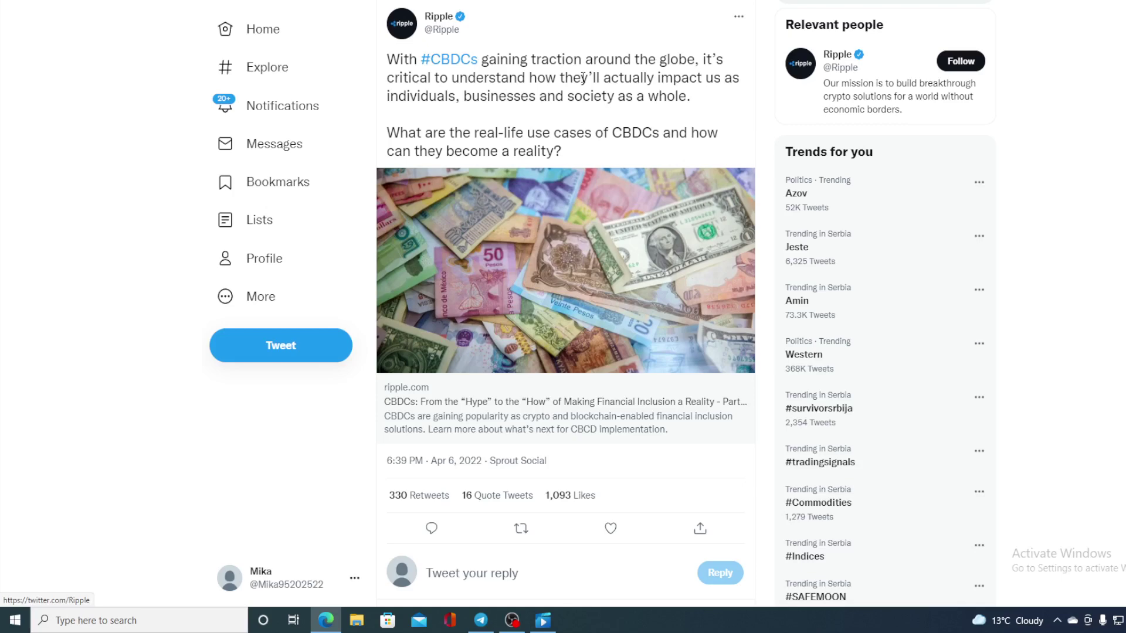
key(alt+Left)
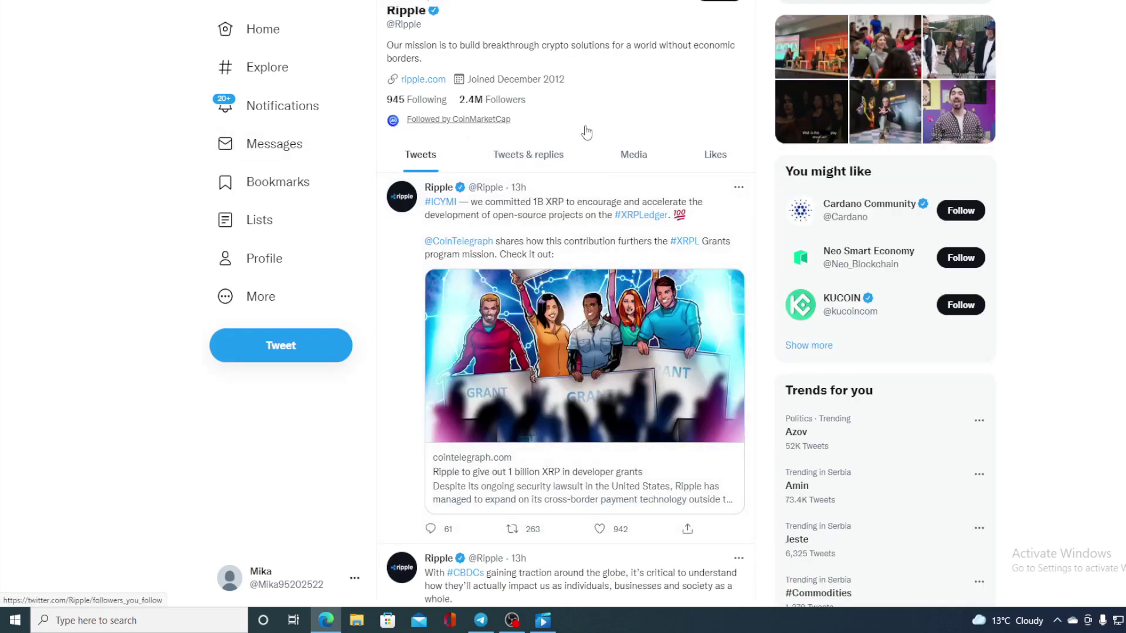
scroll(587, 132, down, 1)
scroll(587, 142, down, 2)
scroll(586, 265, down, 1)
scroll(579, 405, down, 1)
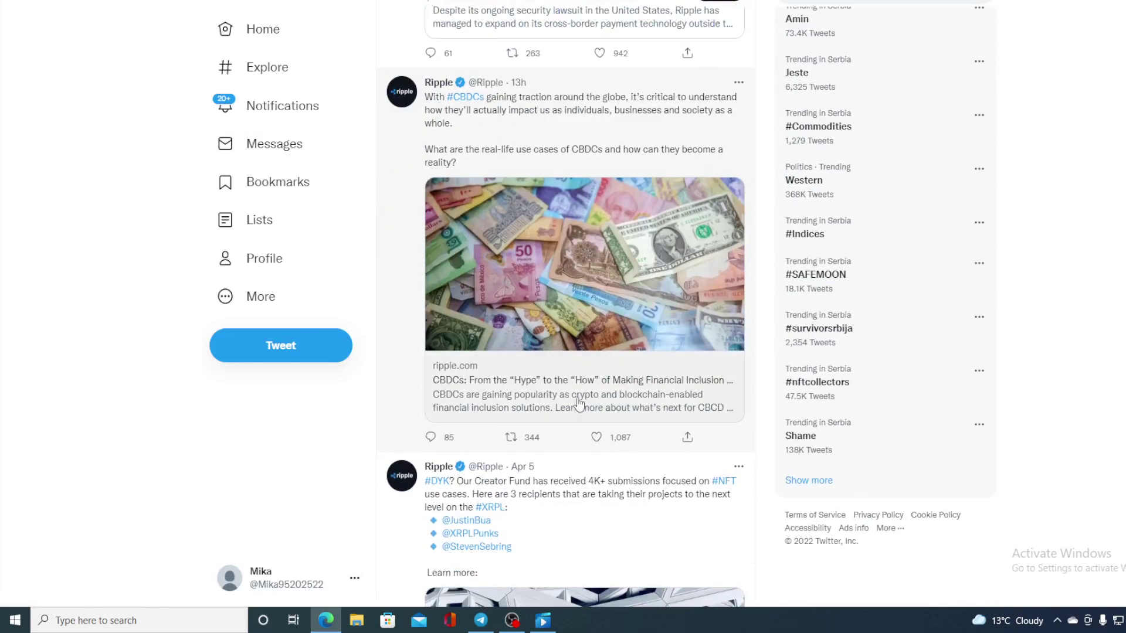
scroll(579, 405, up, 1)
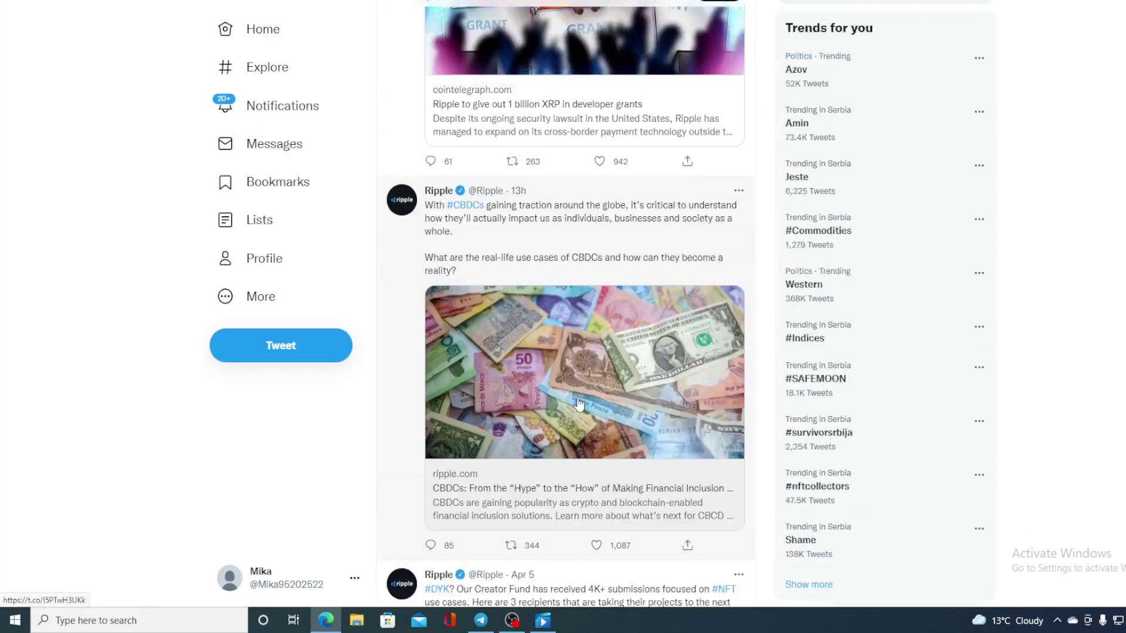
scroll(579, 405, up, 1)
scroll(579, 405, up, 2)
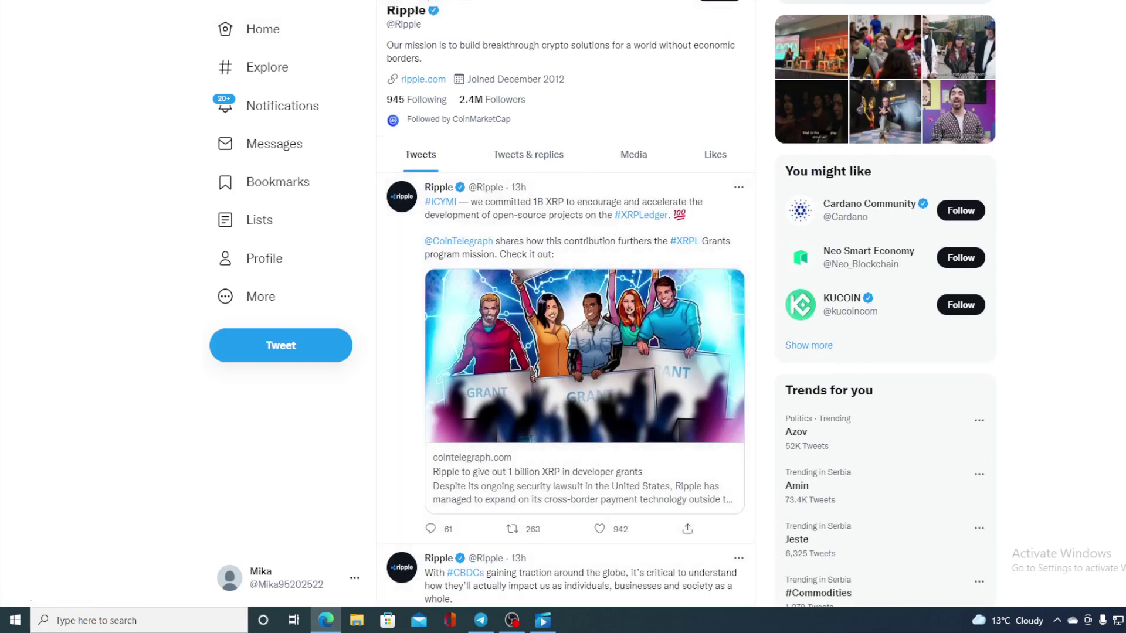
click(563, 227)
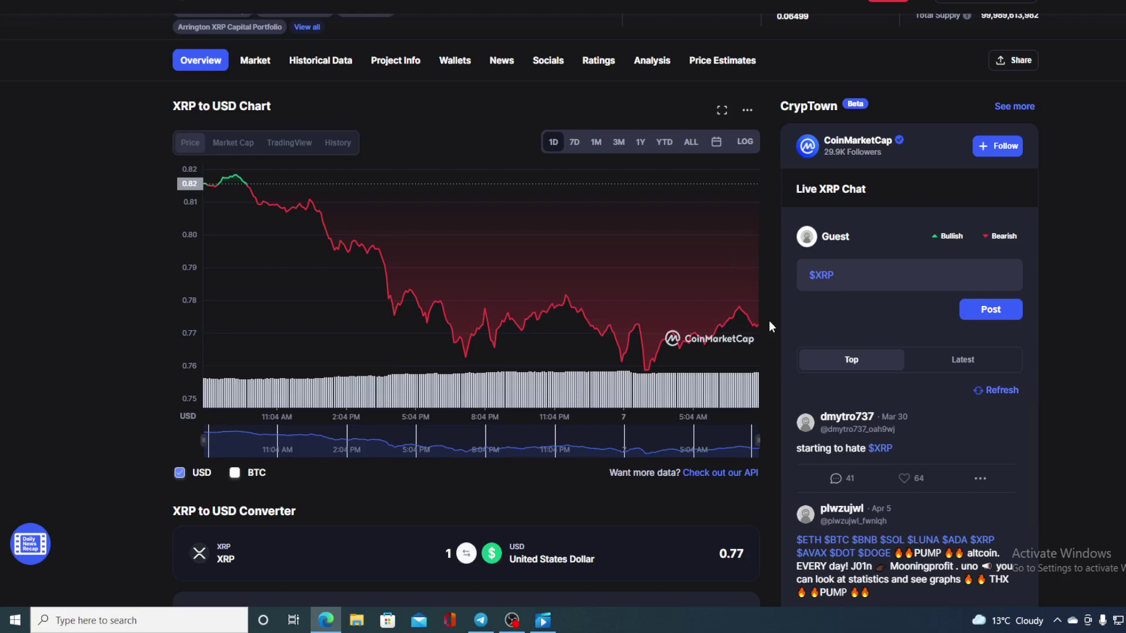
scroll(769, 322, up, 2)
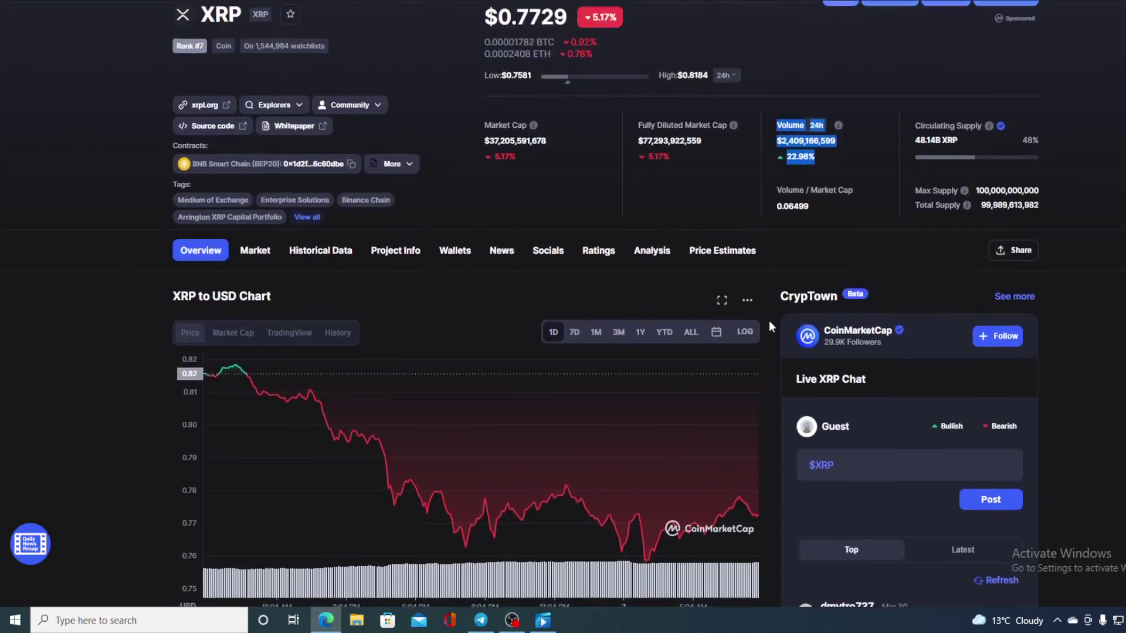